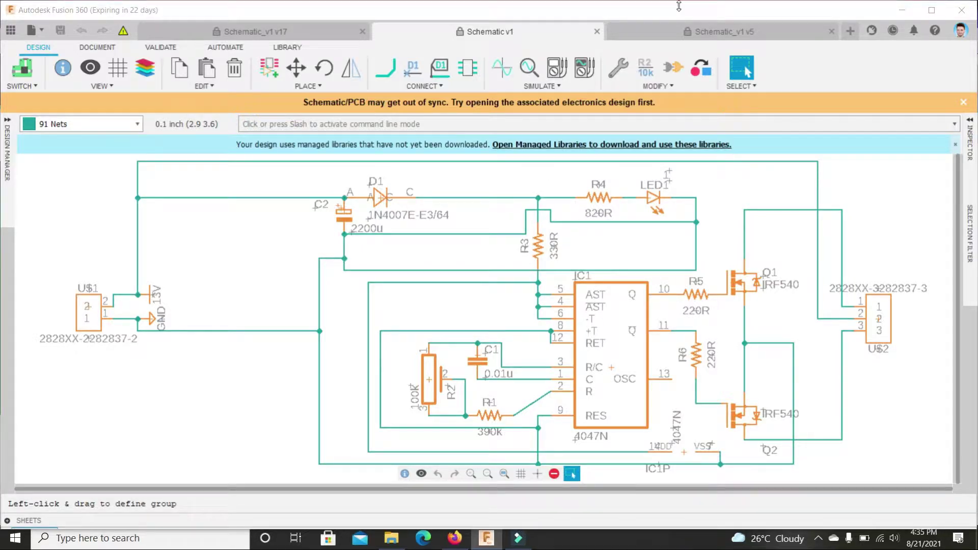
- Inspect the 3D PCB from the right-side view and then from the top
{"action": "left_click", "coordinate": [677, 33]}
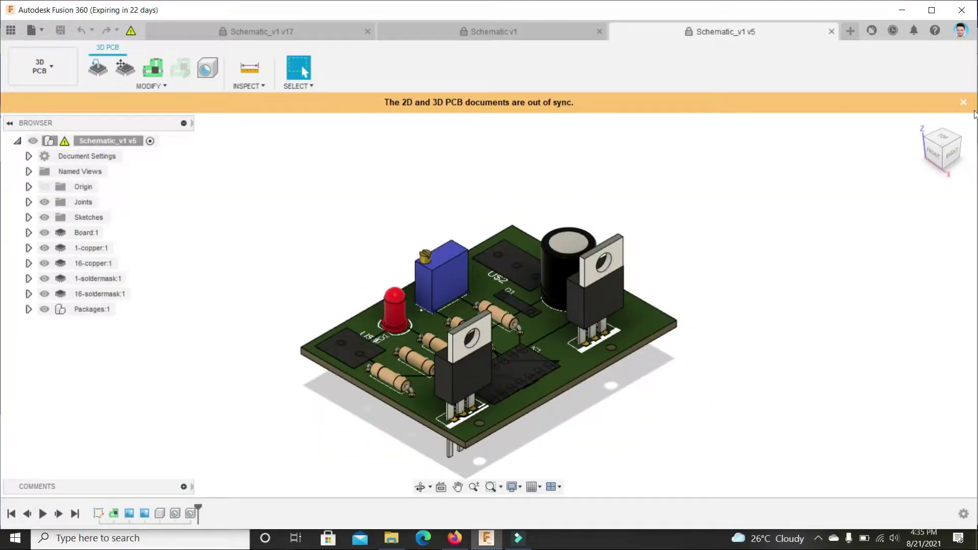
{"action": "left_click", "coordinate": [963, 144]}
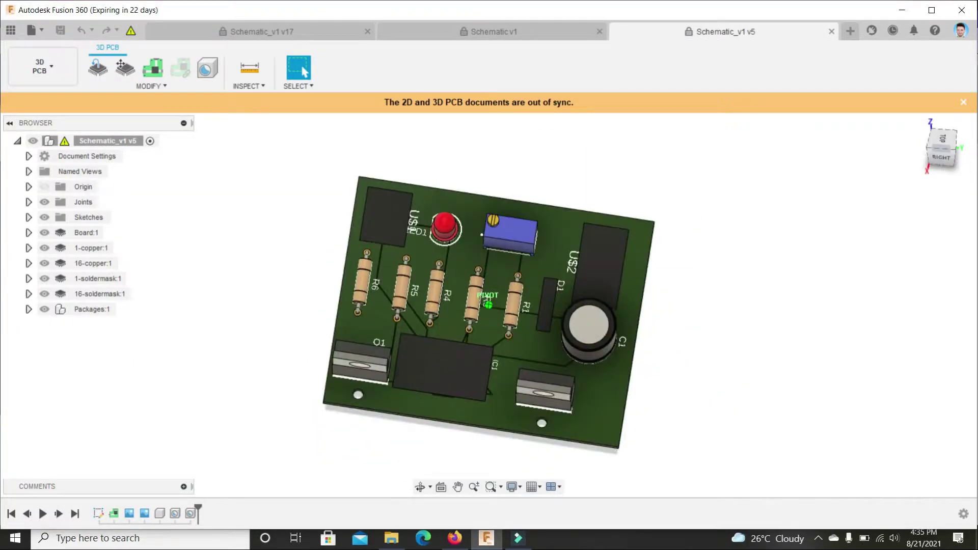
{"action": "left_click", "coordinate": [942, 137]}
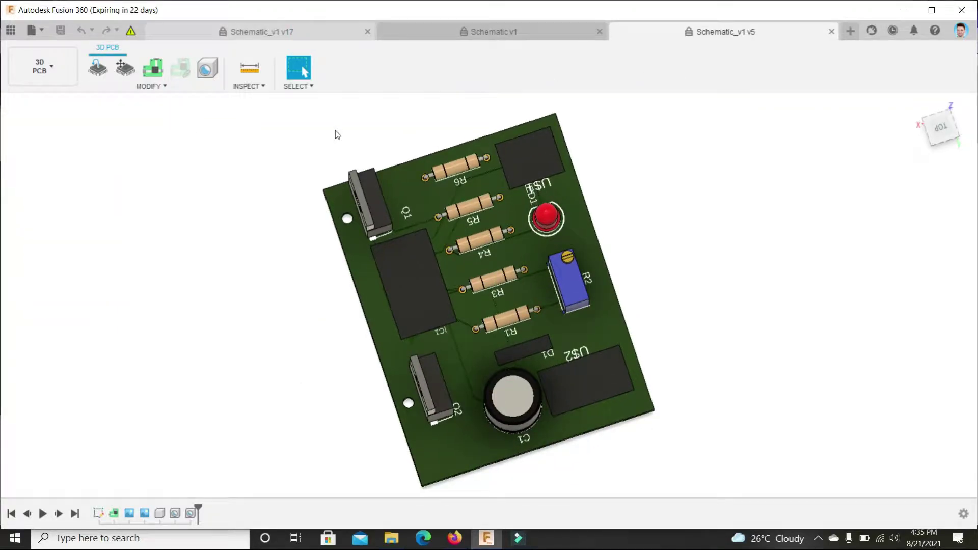
- Look over the routed 2D board layout, then bring the PCBWay website to the front
{"action": "key", "text": "ctrl+Tab"}
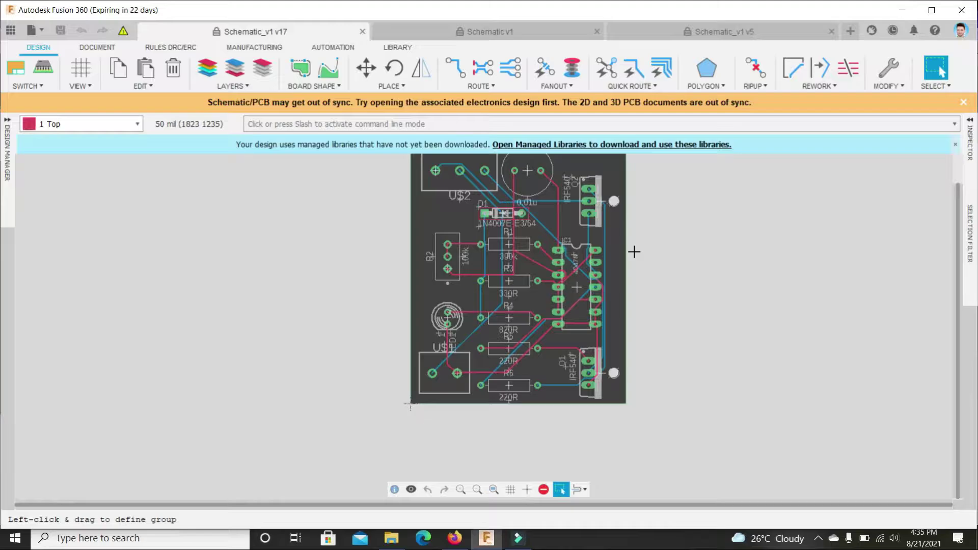
{"action": "left_click_drag", "start_coordinate": [956, 223], "coordinate": [957, 190]}
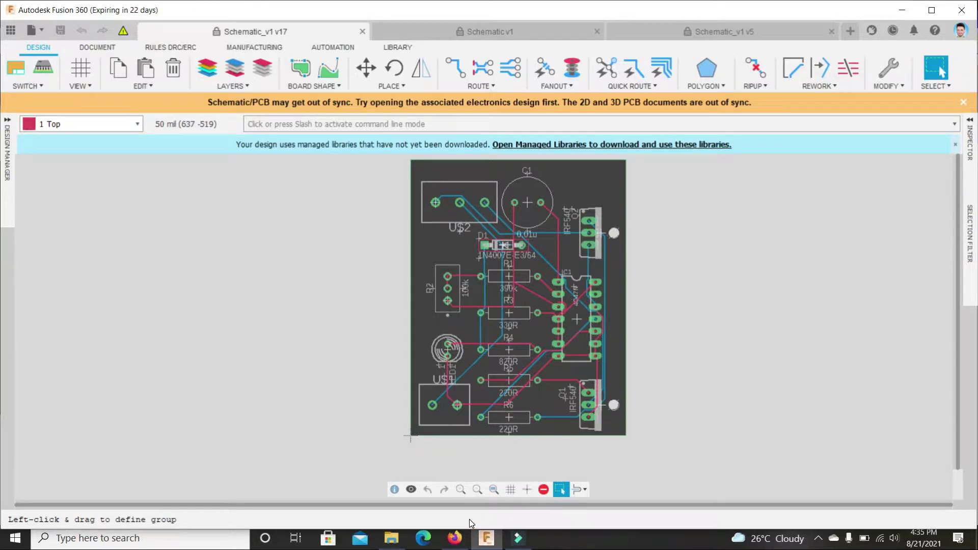
{"action": "left_click", "coordinate": [455, 538]}
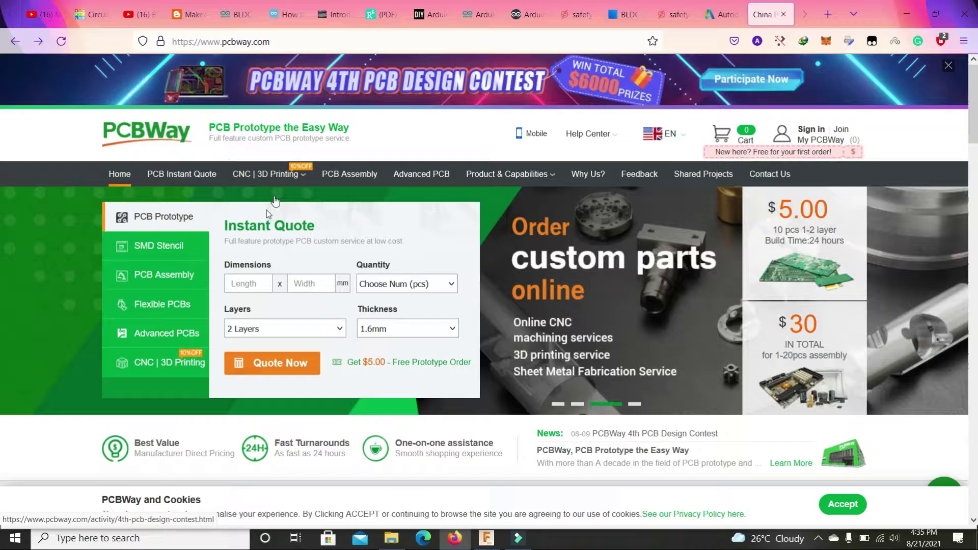
{"action": "scroll", "coordinate": [212, 140], "scroll_direction": "down", "scroll_amount": 1}
{"action": "mouse_move", "coordinate": [270, 163]}
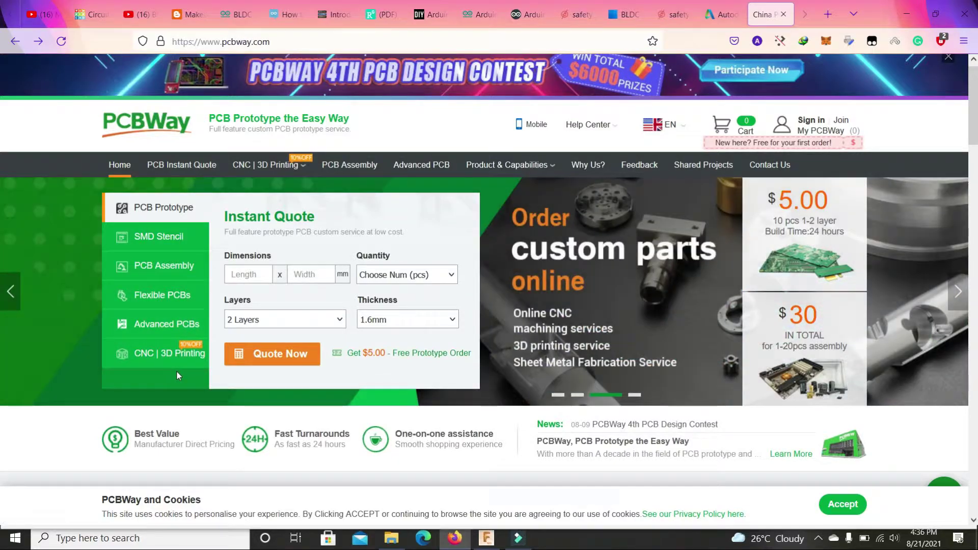
{"action": "scroll", "coordinate": [176, 375], "scroll_direction": "down", "scroll_amount": 1}
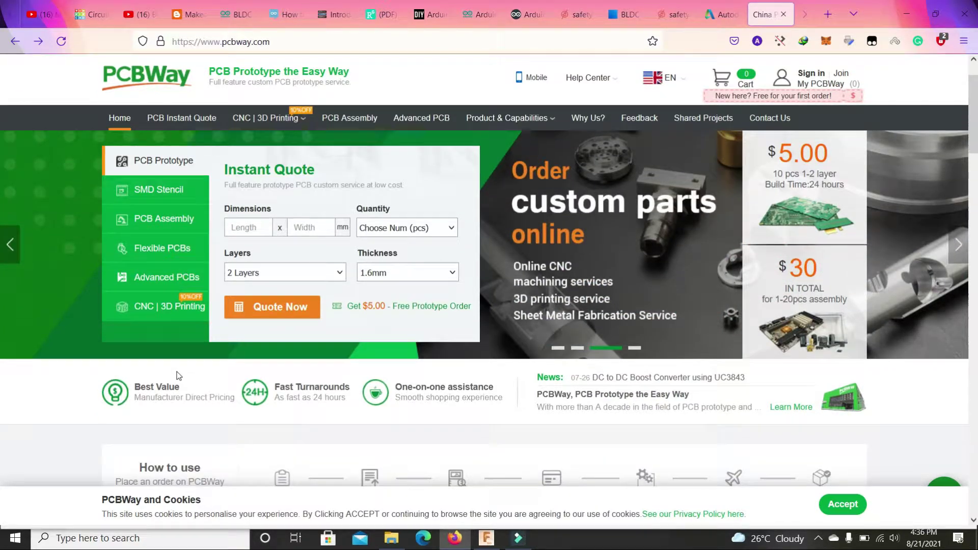
{"action": "scroll", "coordinate": [177, 375], "scroll_direction": "up", "scroll_amount": 1}
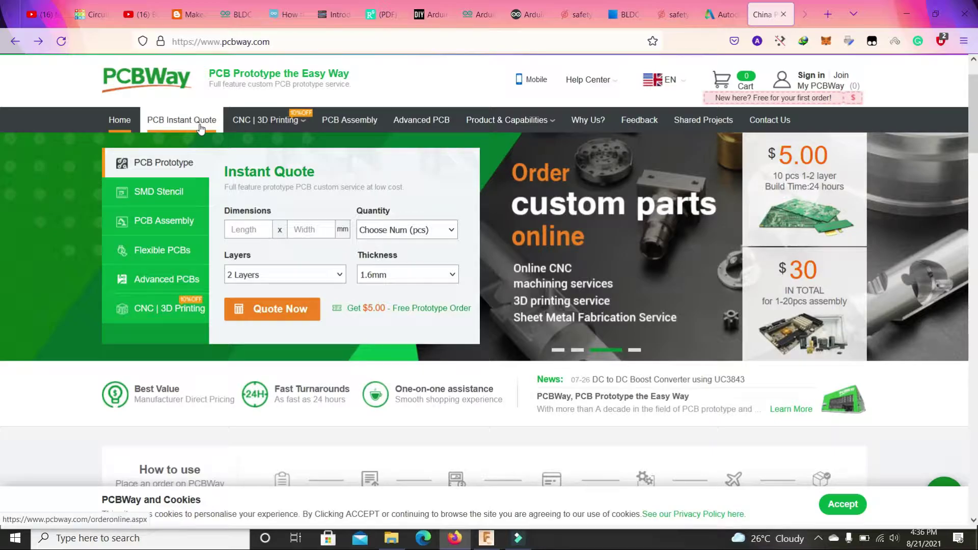
- Go to PCBWay's PCB Instant Quote page and choose the Quick-order PCB form
{"action": "left_click", "coordinate": [199, 126]}
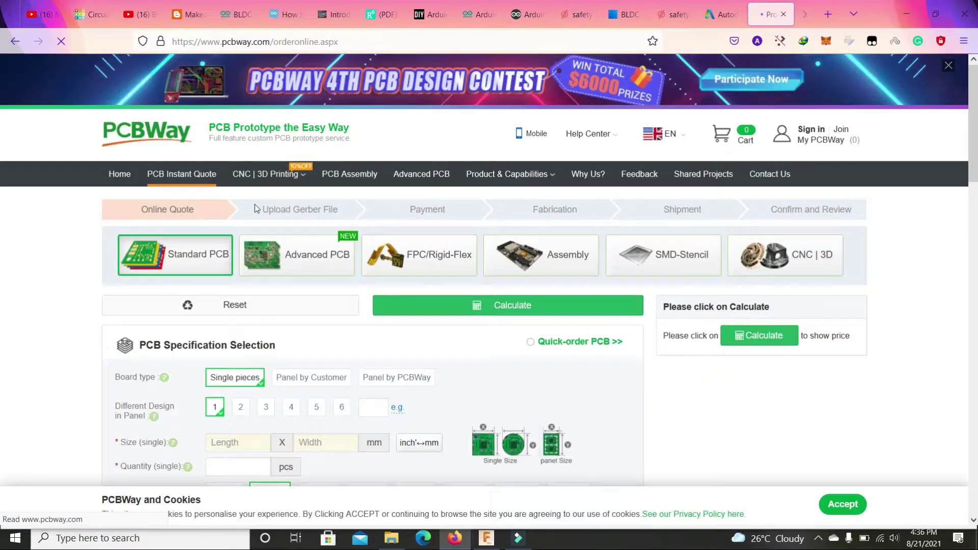
{"action": "scroll", "coordinate": [289, 251], "scroll_direction": "down", "scroll_amount": 2}
{"action": "scroll", "coordinate": [305, 316], "scroll_direction": "down", "scroll_amount": 2}
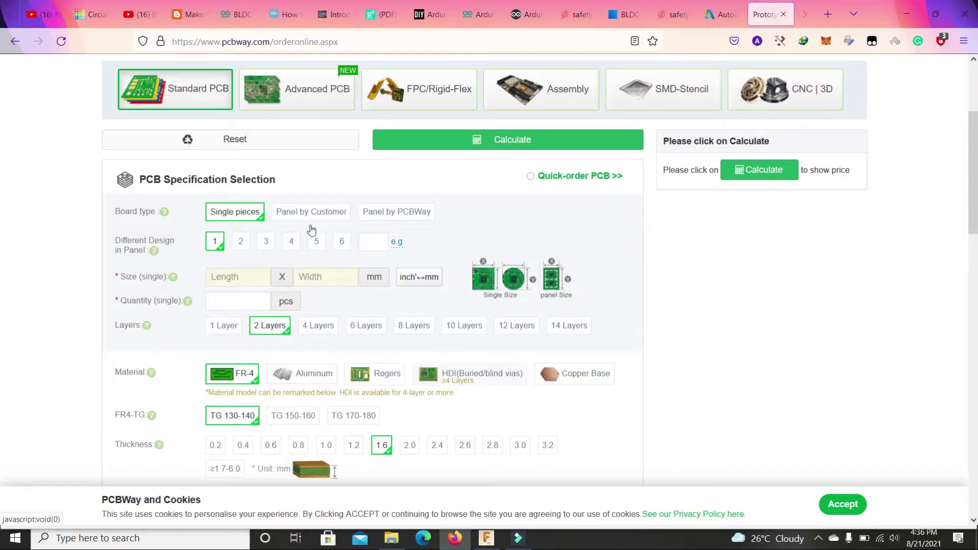
{"action": "left_click", "coordinate": [570, 177]}
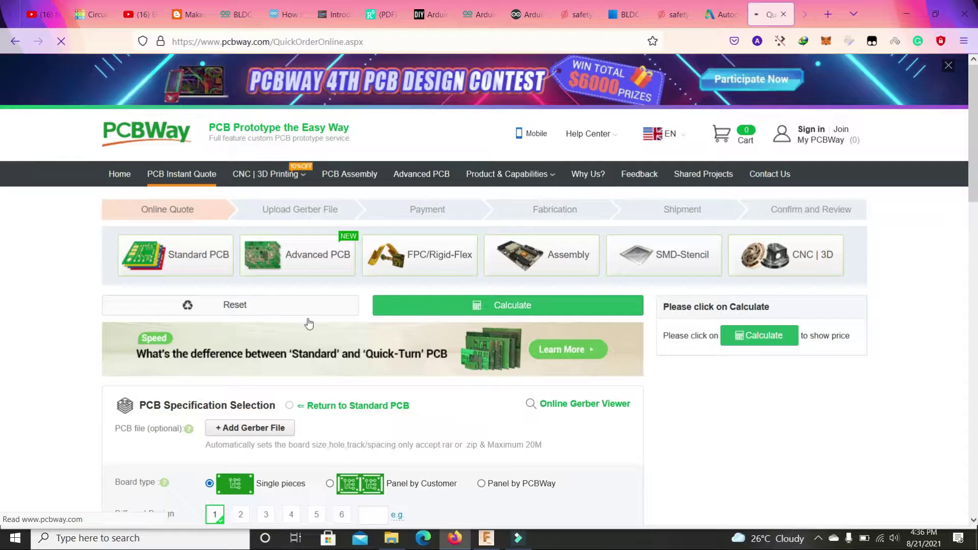
{"action": "scroll", "coordinate": [303, 320], "scroll_direction": "down", "scroll_amount": 5}
{"action": "scroll", "coordinate": [304, 320], "scroll_direction": "down", "scroll_amount": 1}
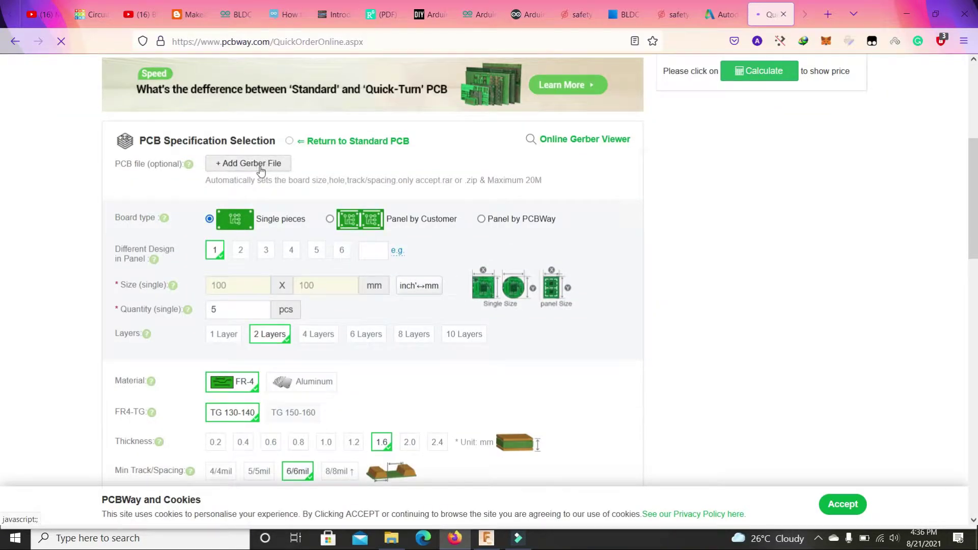
- Upload Schematic_v1 v18_2021-07-18.zip and calculate: 2-layer, 44.5 x 57.2 mm, US$25 total
{"action": "left_click", "coordinate": [248, 163]}
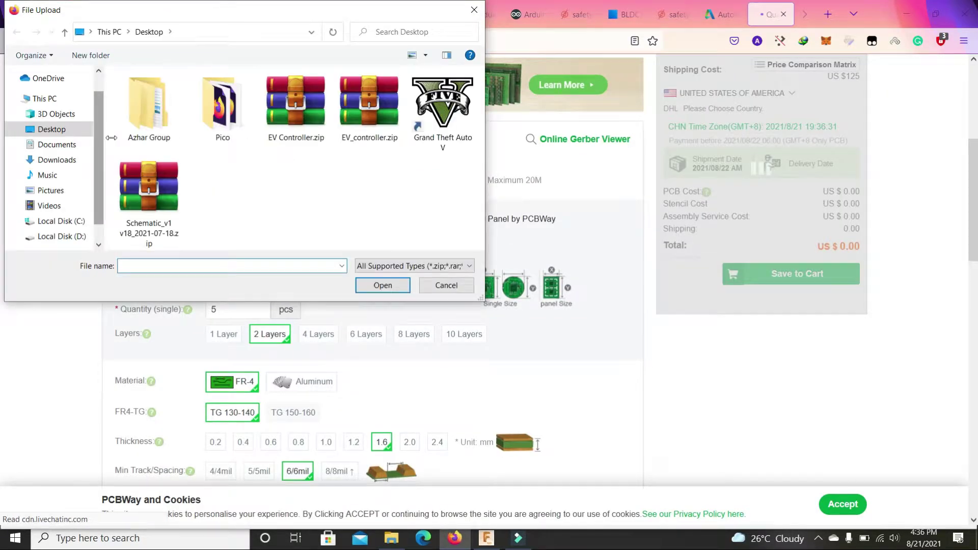
{"action": "double_click", "coordinate": [165, 219]}
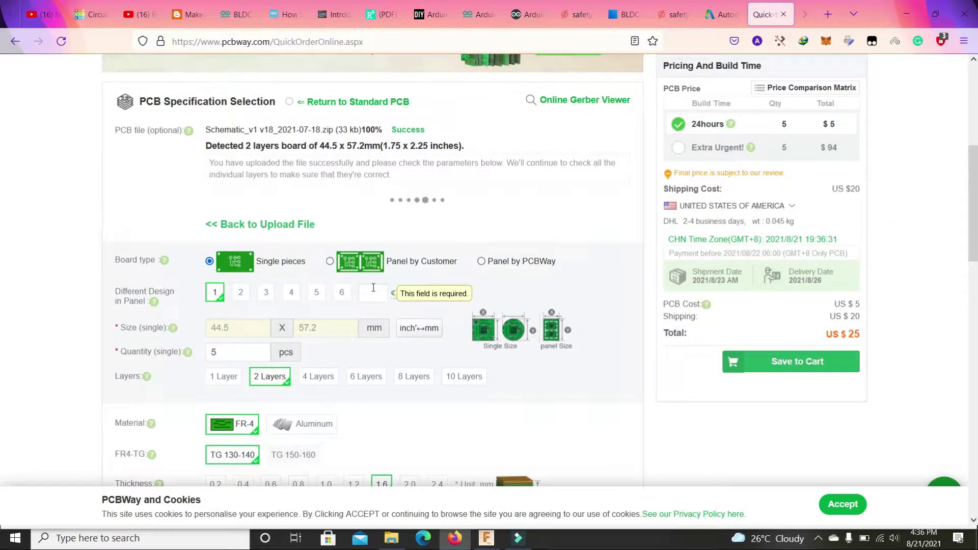
{"action": "scroll", "coordinate": [374, 288], "scroll_direction": "down", "scroll_amount": 8}
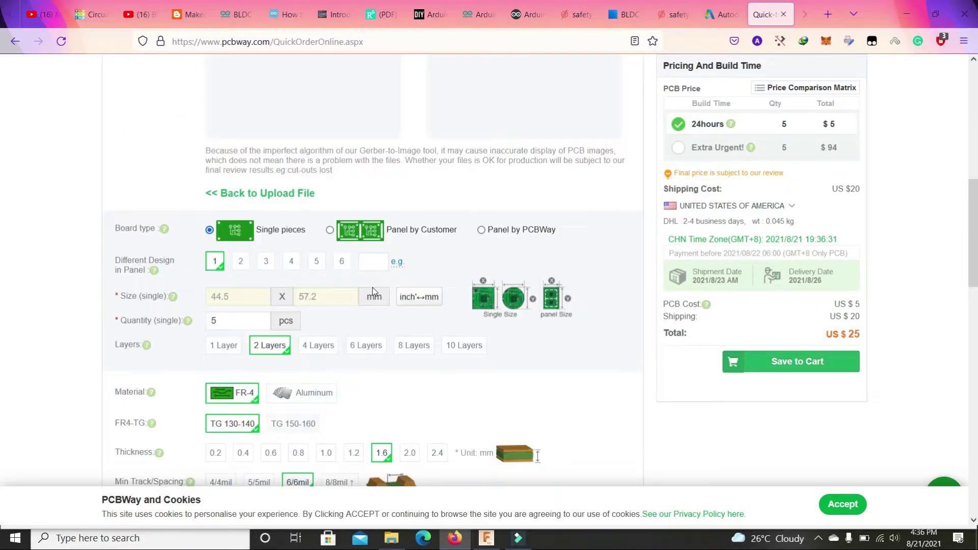
{"action": "scroll", "coordinate": [374, 290], "scroll_direction": "up", "scroll_amount": 9}
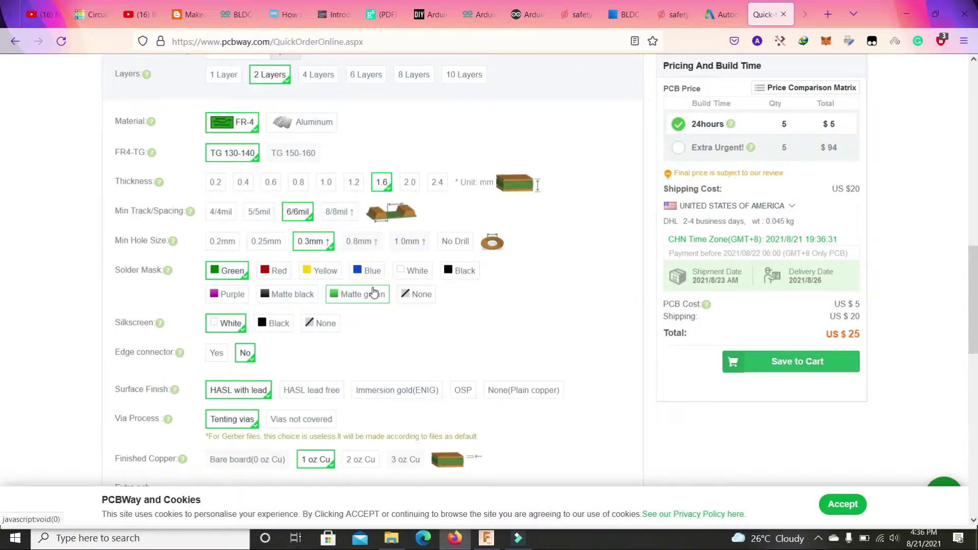
{"action": "scroll", "coordinate": [360, 239], "scroll_direction": "down", "scroll_amount": 18}
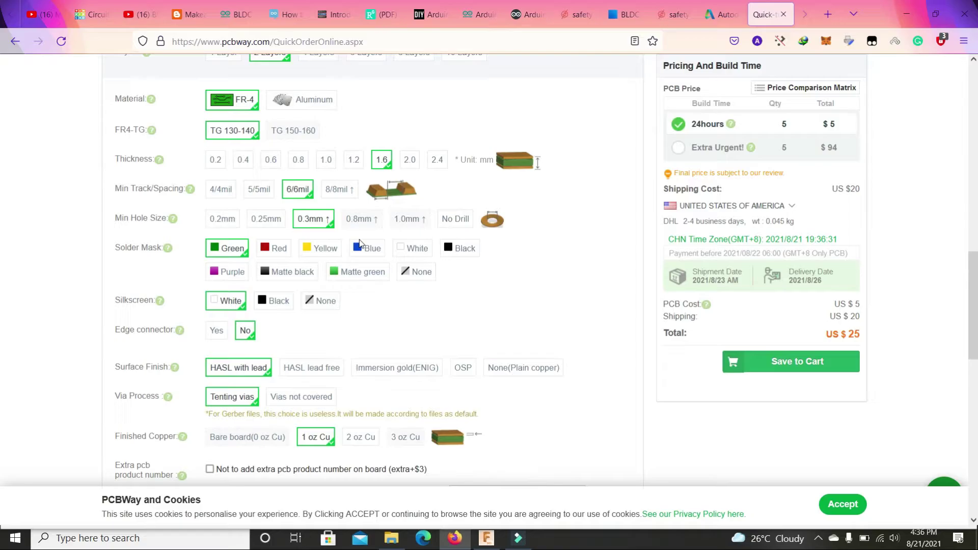
{"action": "left_click", "coordinate": [455, 367]}
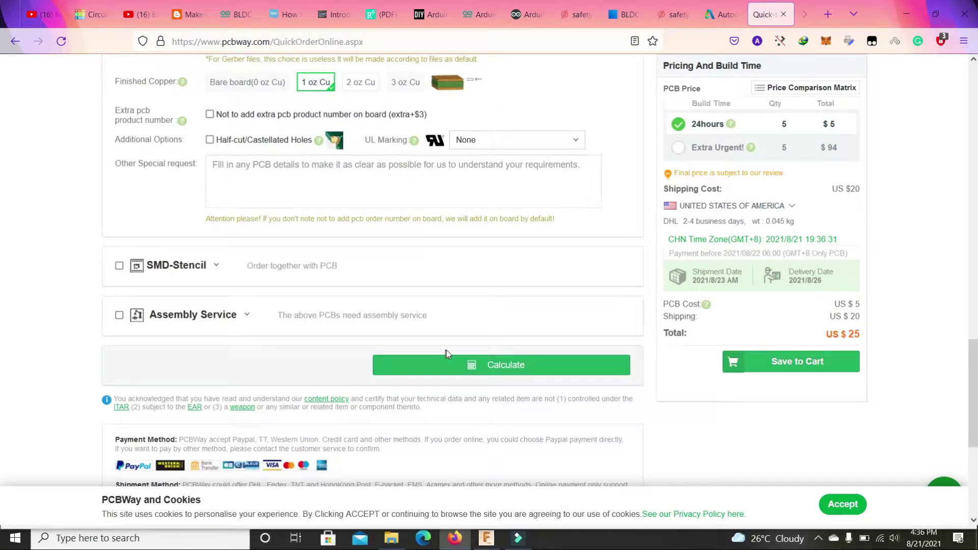
{"action": "scroll", "coordinate": [649, 282], "scroll_direction": "up", "scroll_amount": 20}
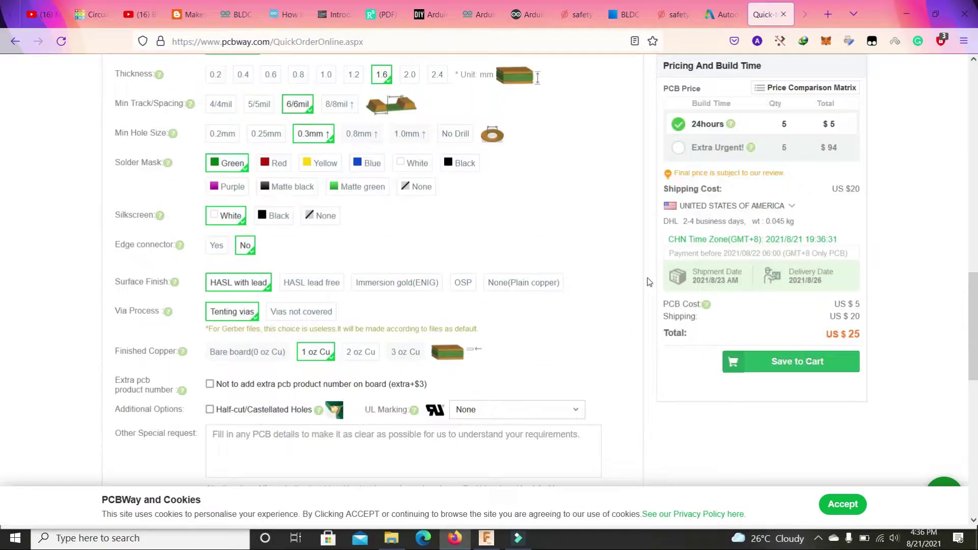
{"action": "scroll", "coordinate": [820, 256], "scroll_direction": "down", "scroll_amount": 5}
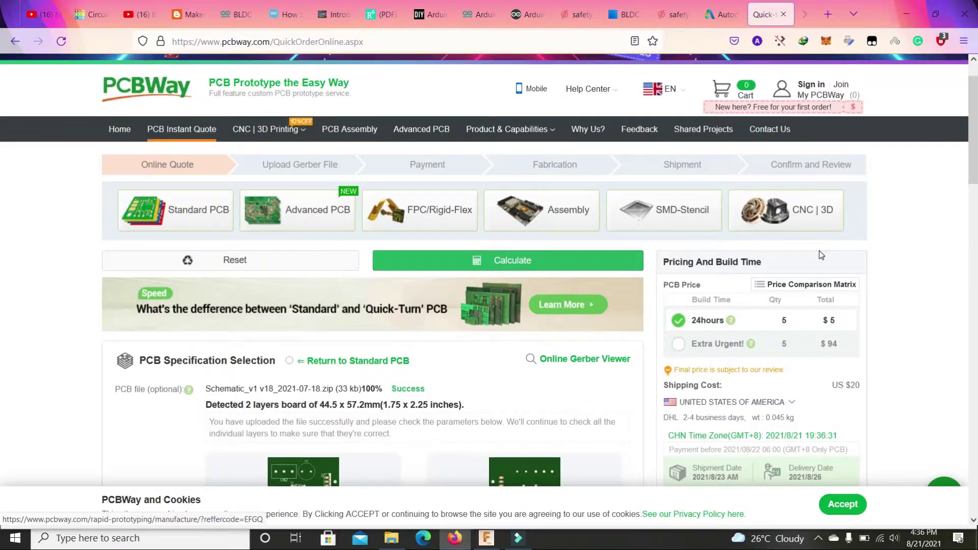
- Save the quoted 2-layer 44.5x57.2mm board to the cart
{"action": "left_click", "coordinate": [817, 377]}
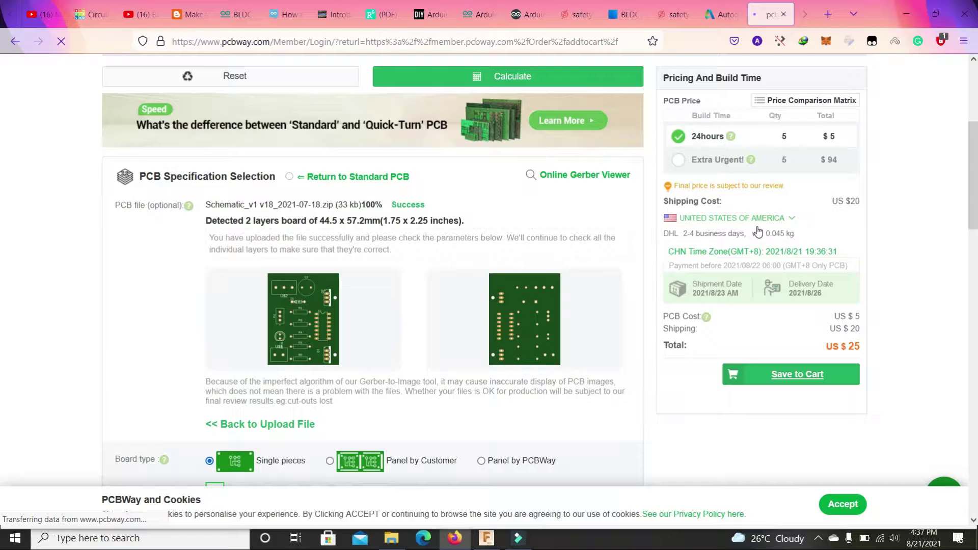
{"action": "scroll", "coordinate": [694, 283], "scroll_direction": "down", "scroll_amount": 2}
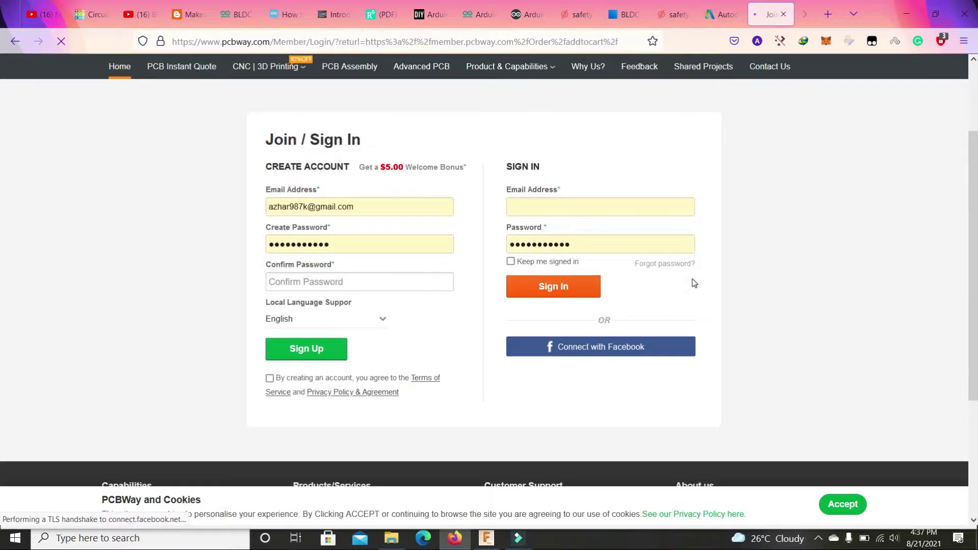
{"action": "scroll", "coordinate": [694, 284], "scroll_direction": "down", "scroll_amount": 3}
- Sign in with the saved login and check the cart: quantity 5 at US$5
{"action": "left_click", "coordinate": [531, 104]}
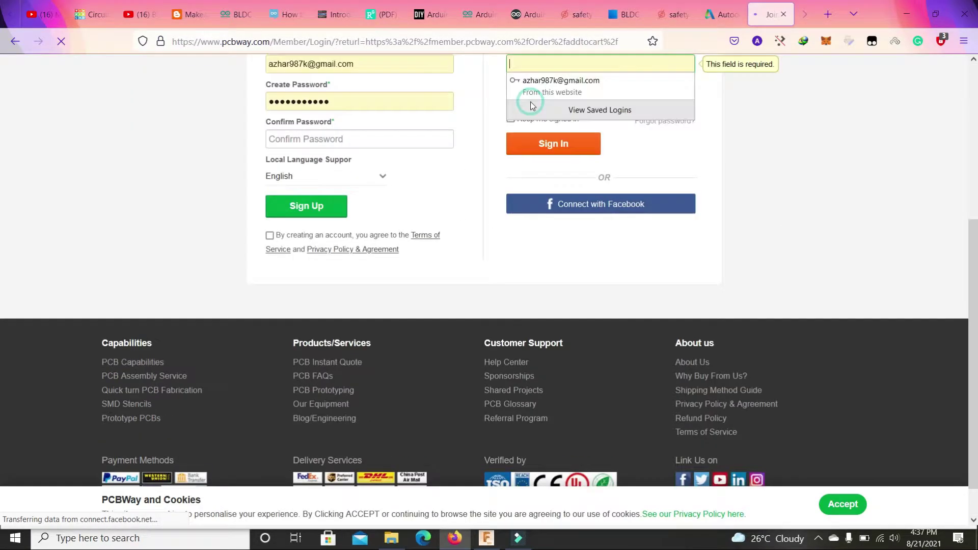
{"action": "left_click", "coordinate": [548, 82]}
{"action": "left_click", "coordinate": [558, 144]}
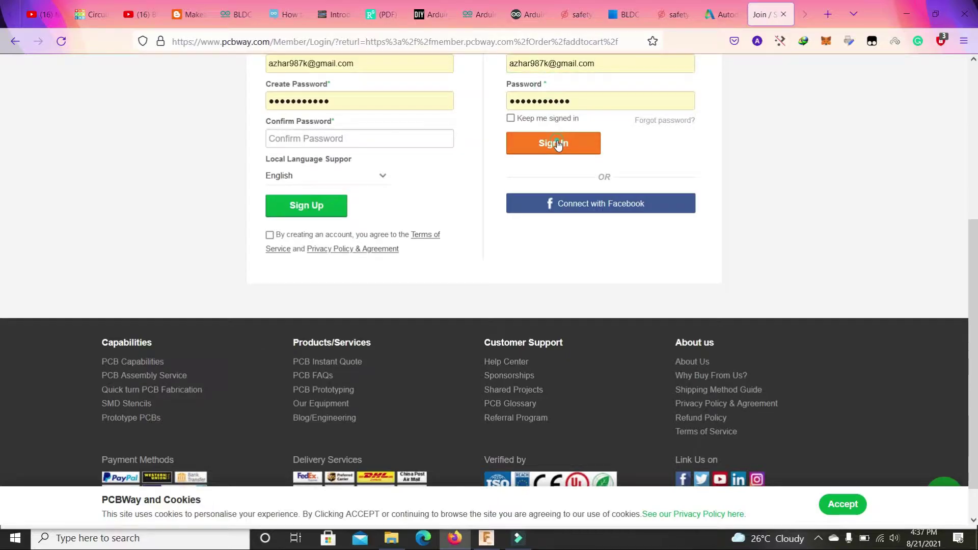
{"action": "scroll", "coordinate": [525, 184], "scroll_direction": "down", "scroll_amount": 3}
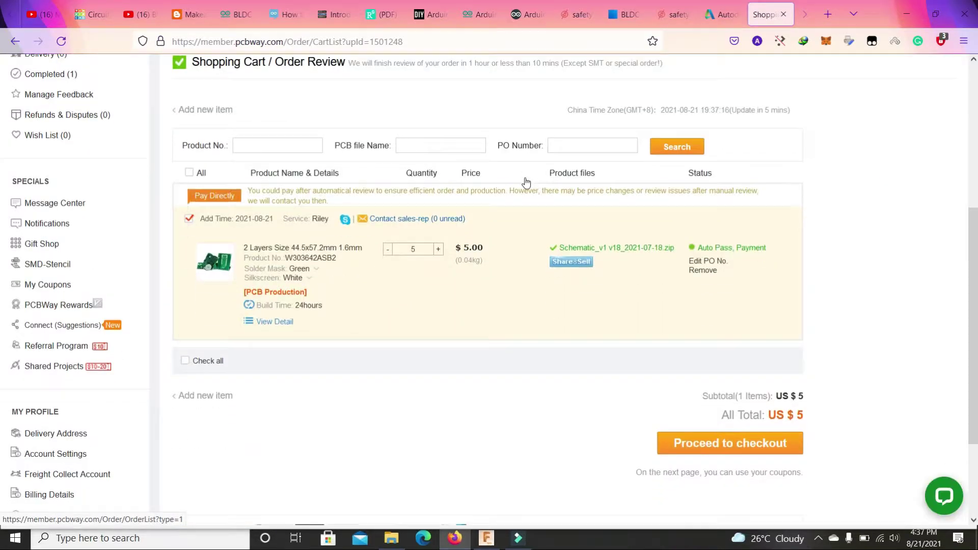
{"action": "scroll", "coordinate": [526, 182], "scroll_direction": "down", "scroll_amount": 1}
{"action": "scroll", "coordinate": [526, 182], "scroll_direction": "up", "scroll_amount": 2}
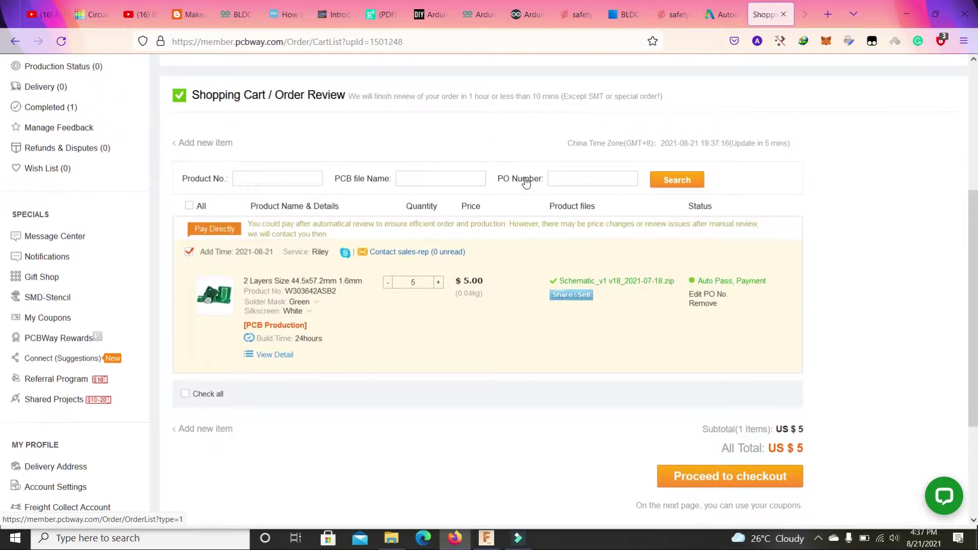
{"action": "scroll", "coordinate": [526, 182], "scroll_direction": "up", "scroll_amount": 3}
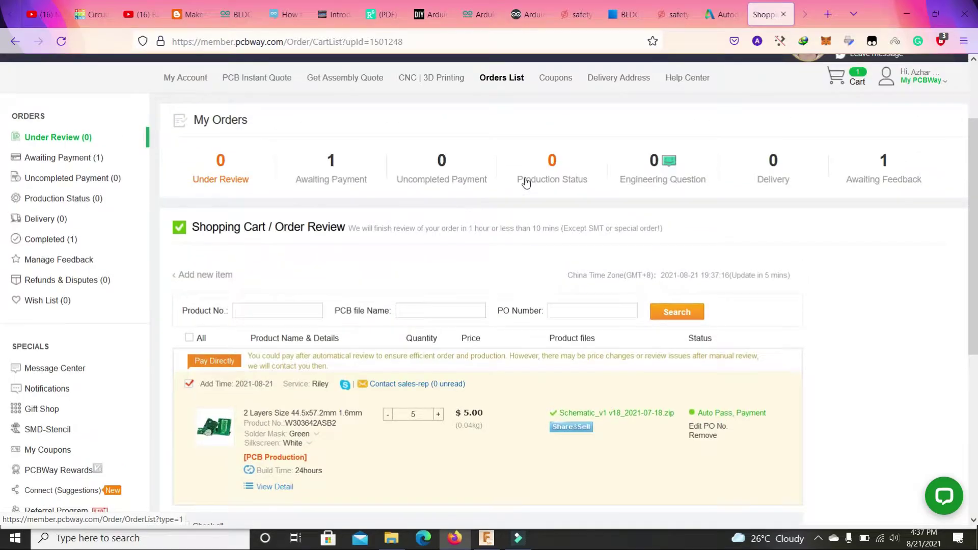